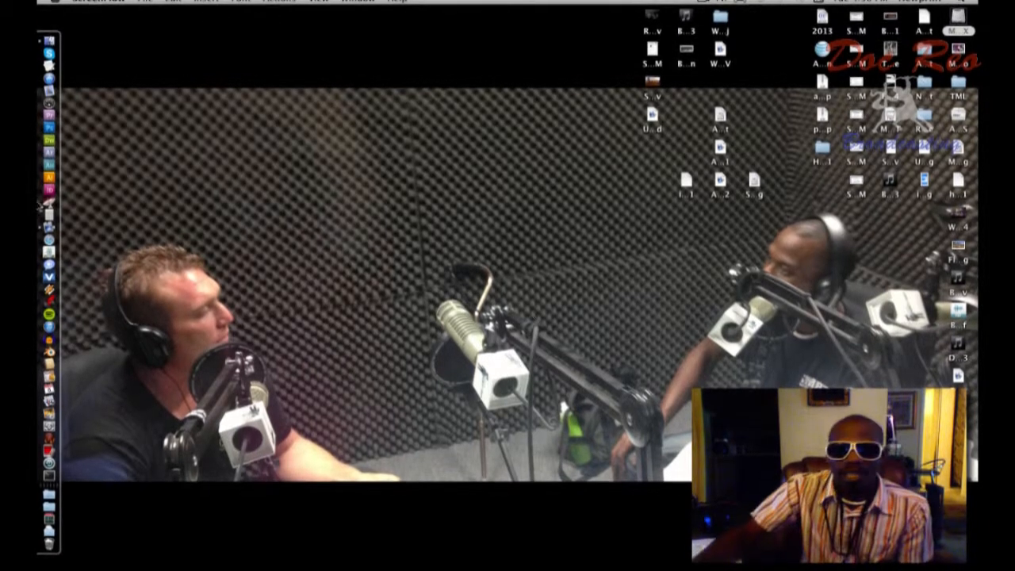
Launch Adobe Audition.
{"action": "left_click", "coordinate": [46, 169]}
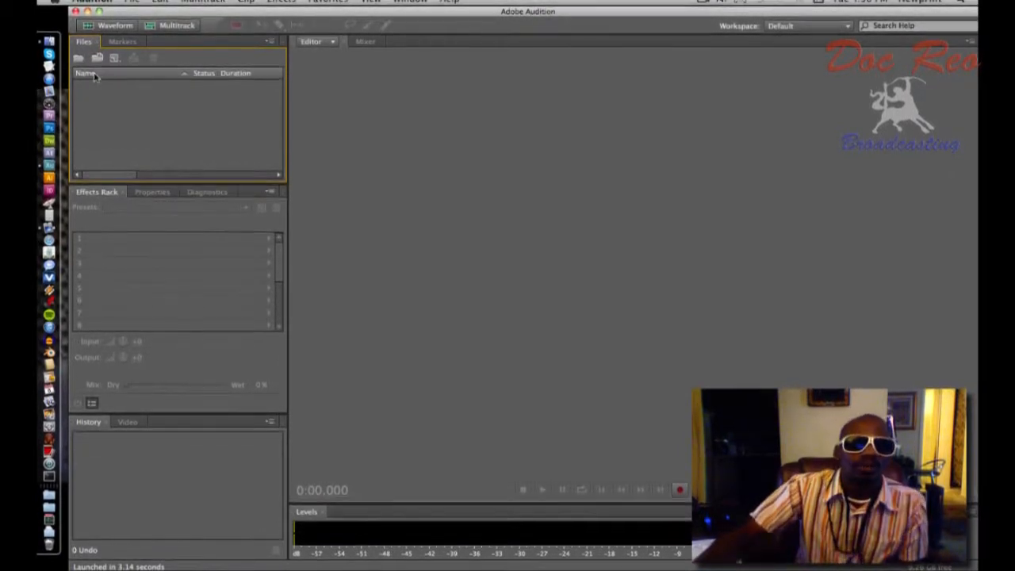
{"action": "right_click", "coordinate": [42, 60]}
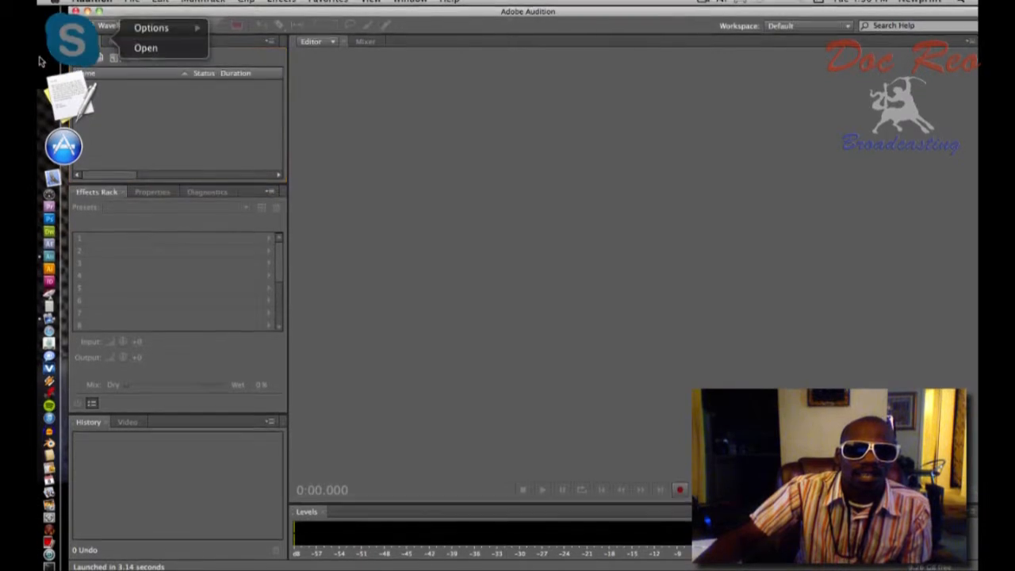
{"action": "left_click", "coordinate": [388, 22]}
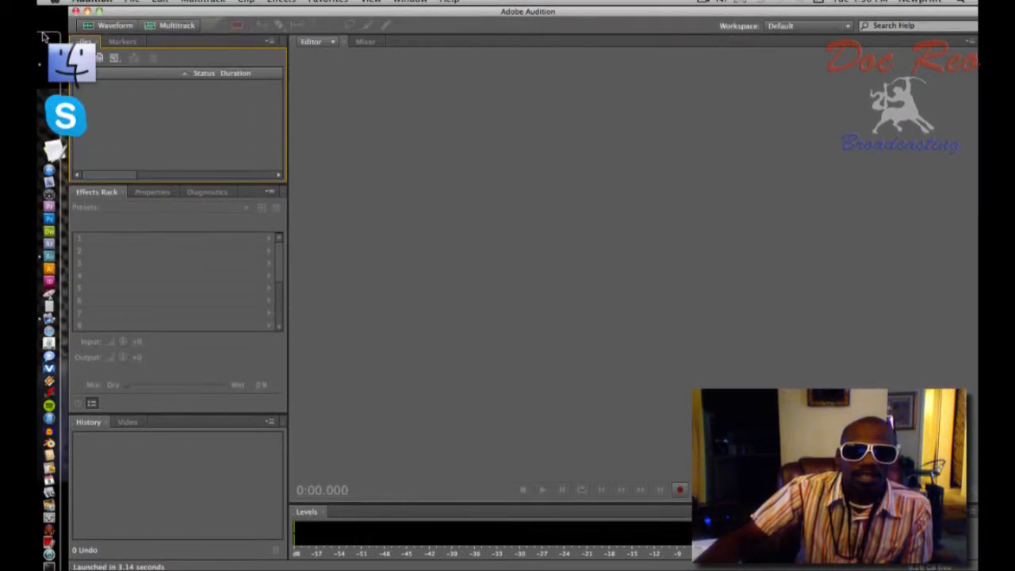
Turn off magnification for the macOS Dock.
{"action": "left_click", "coordinate": [49, 5]}
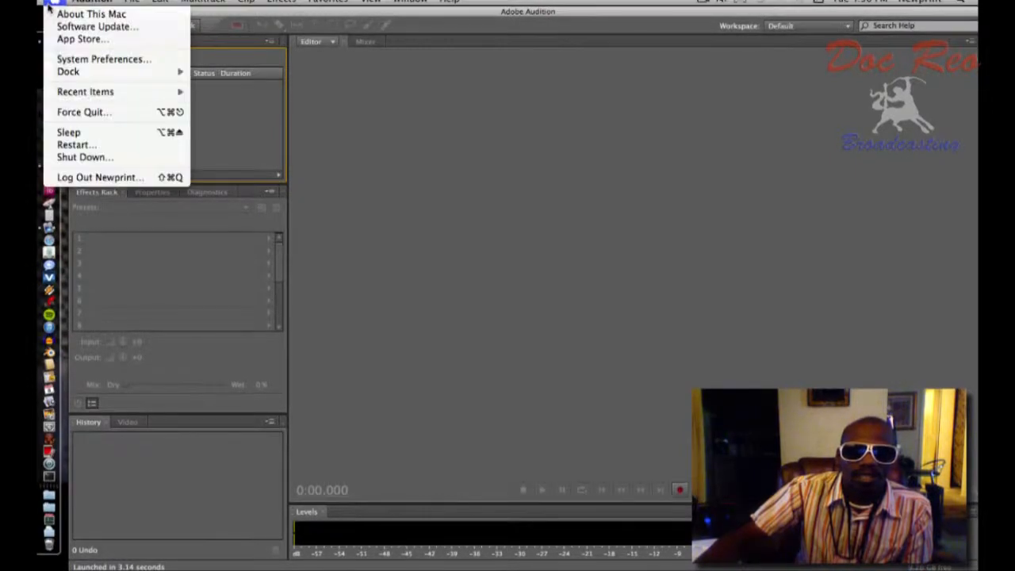
{"action": "mouse_move", "coordinate": [63, 94]}
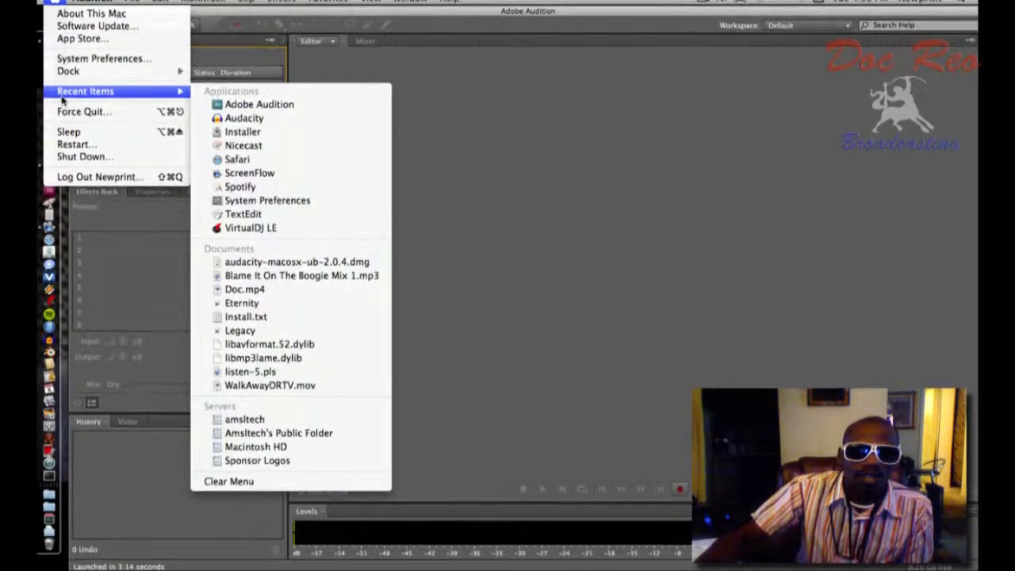
{"action": "mouse_move", "coordinate": [65, 71]}
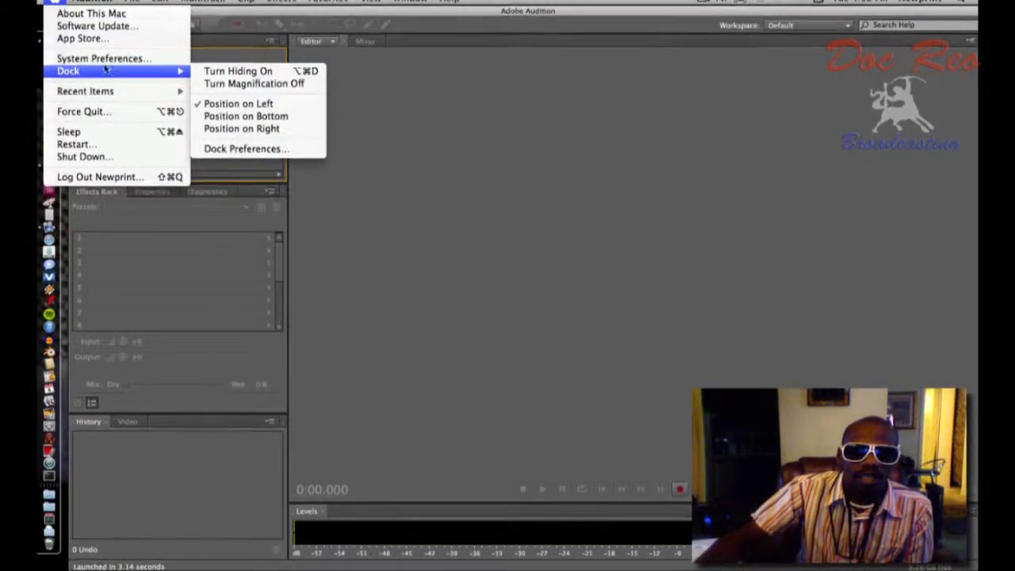
{"action": "left_click", "coordinate": [232, 84]}
{"action": "left_click", "coordinate": [491, 93]}
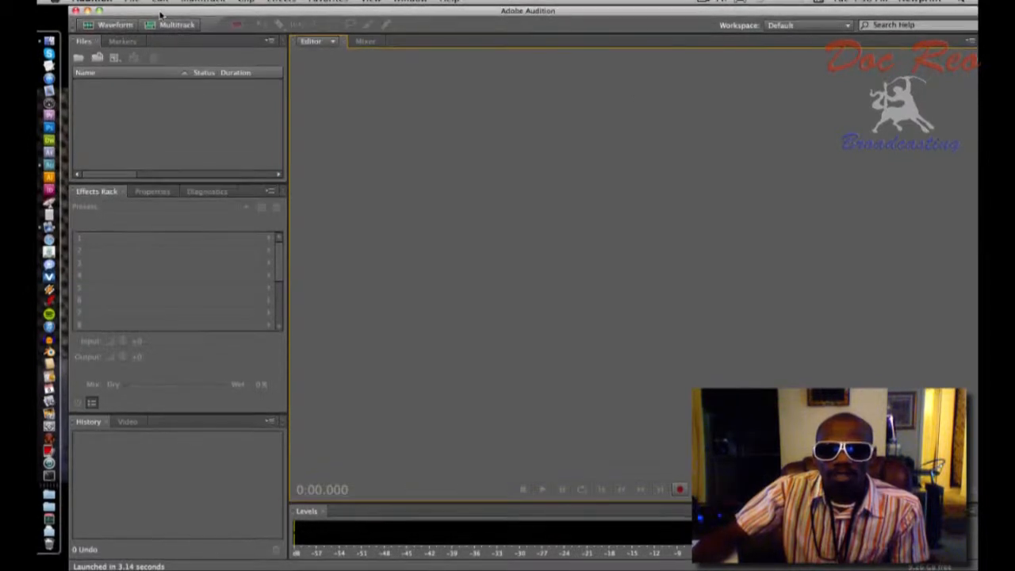
Import the audio file PBRDRDrop1.mp3, finding it by searching this Mac for "pbrdr".
{"action": "mouse_move", "coordinate": [166, 209]}
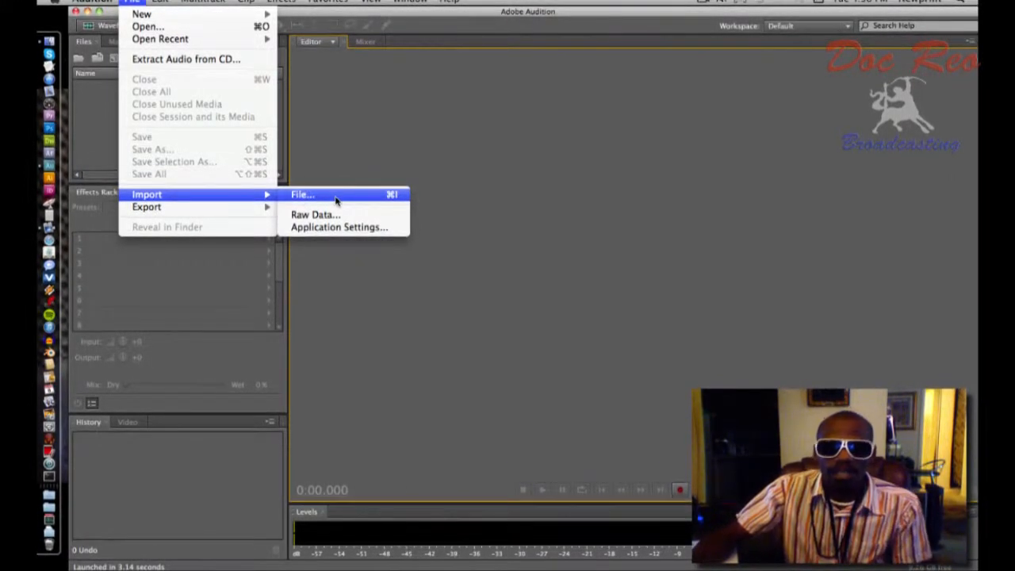
{"action": "left_click", "coordinate": [600, 47]}
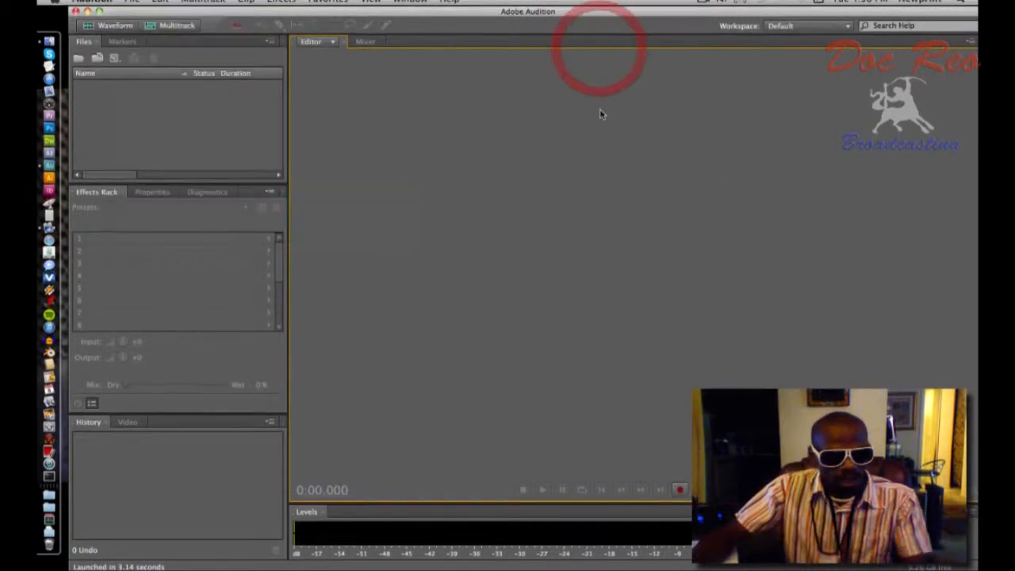
{"action": "key", "text": "super+i"}
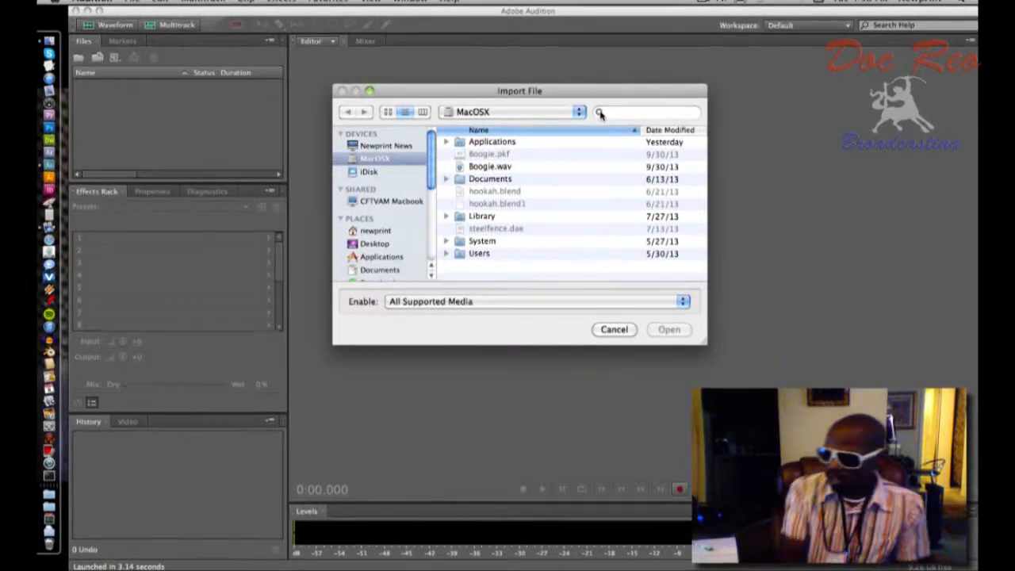
{"action": "left_click", "coordinate": [614, 112]}
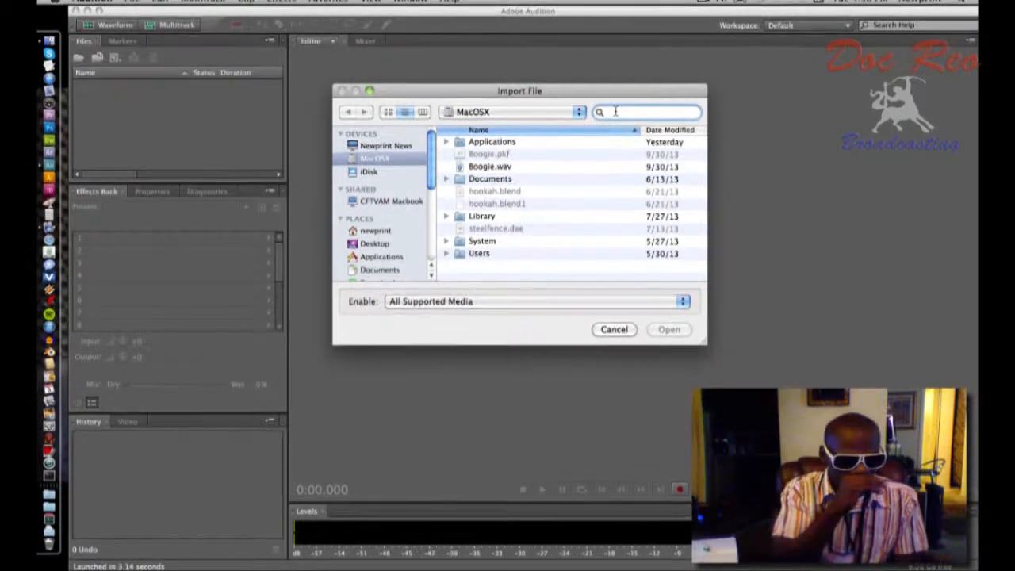
{"action": "type", "text": "pd"}
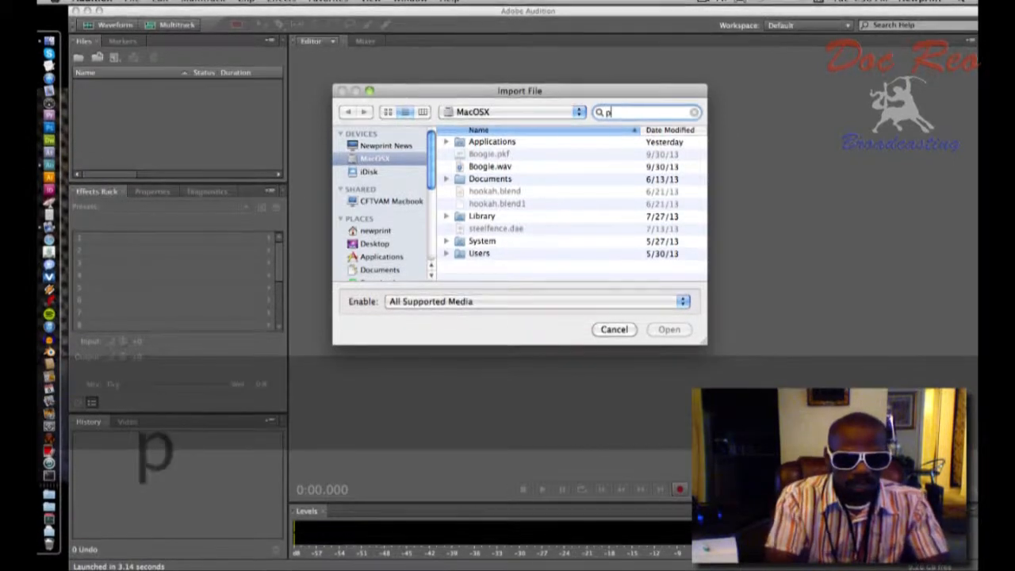
{"action": "key", "text": "BackSpace"}
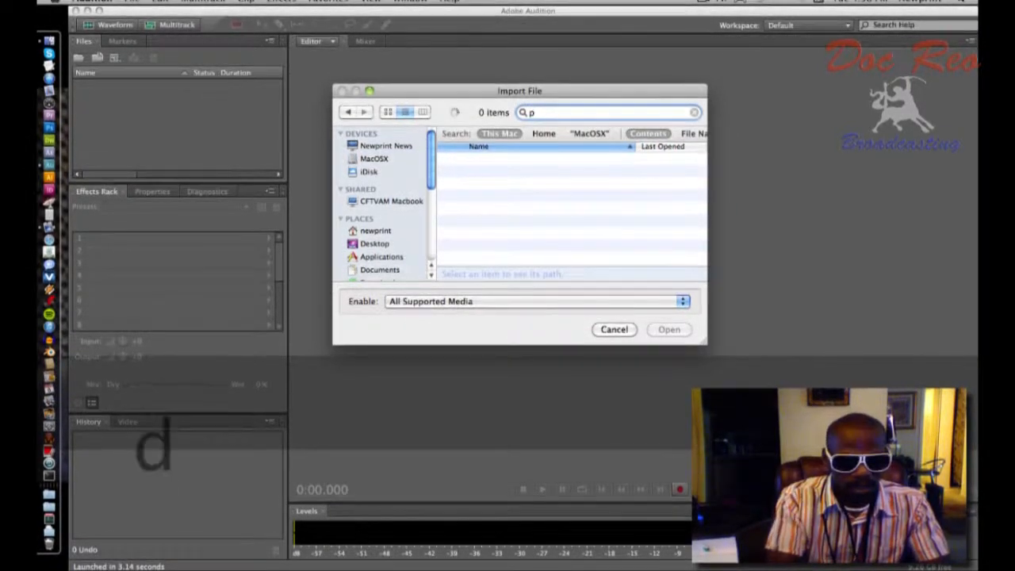
{"action": "type", "text": "br"}
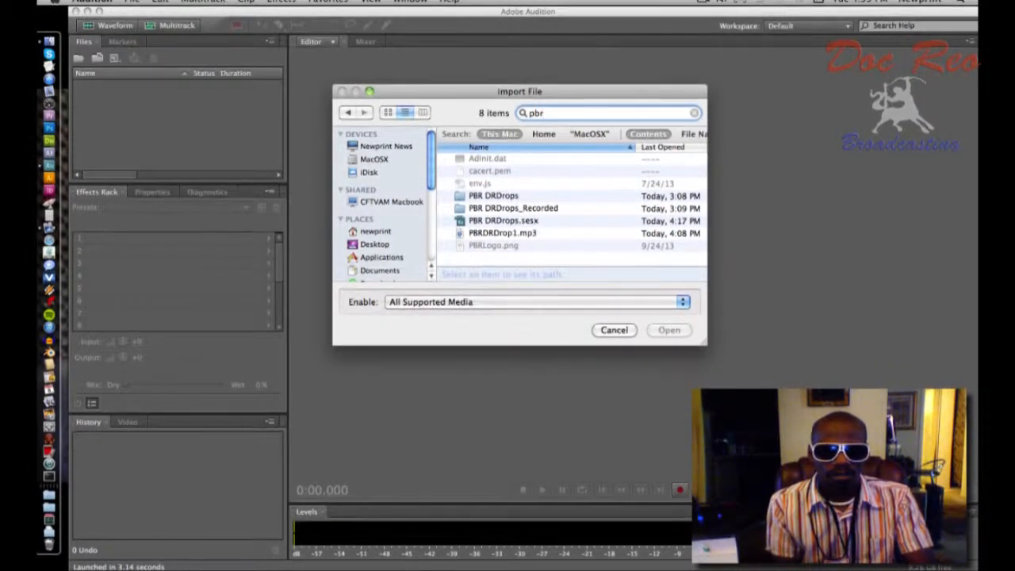
{"action": "type", "text": "d"}
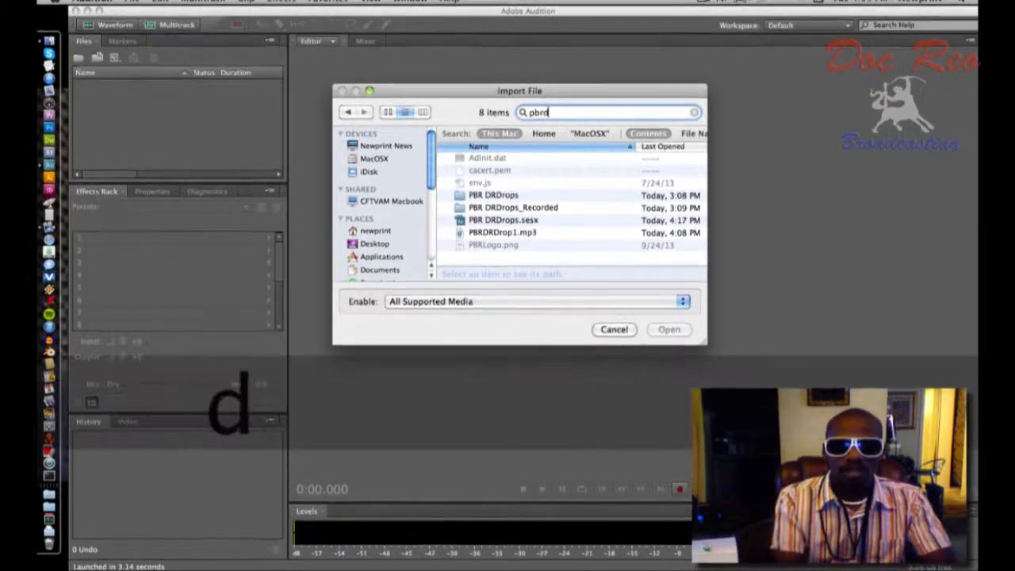
{"action": "type", "text": "r"}
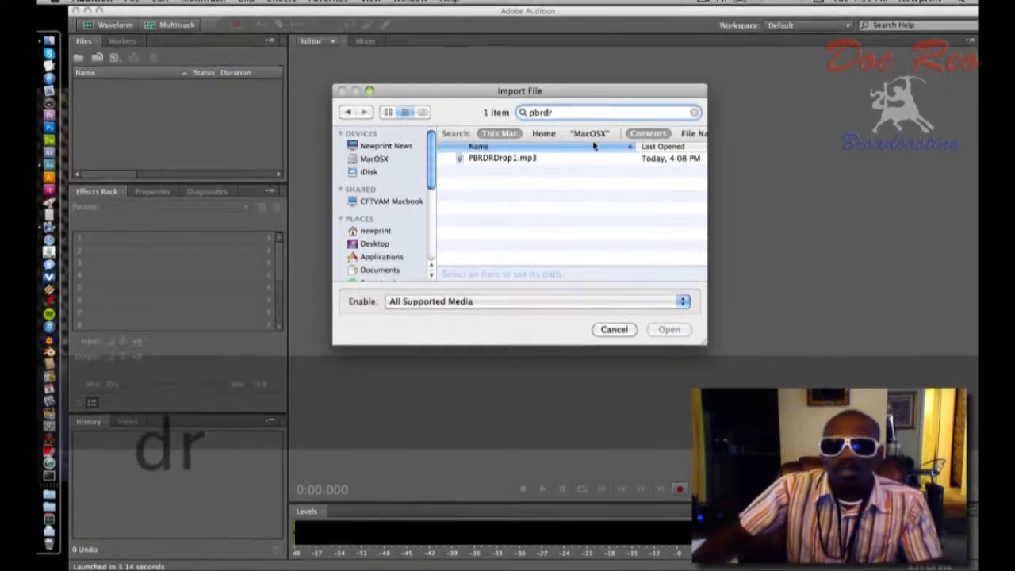
{"action": "double_click", "coordinate": [489, 158]}
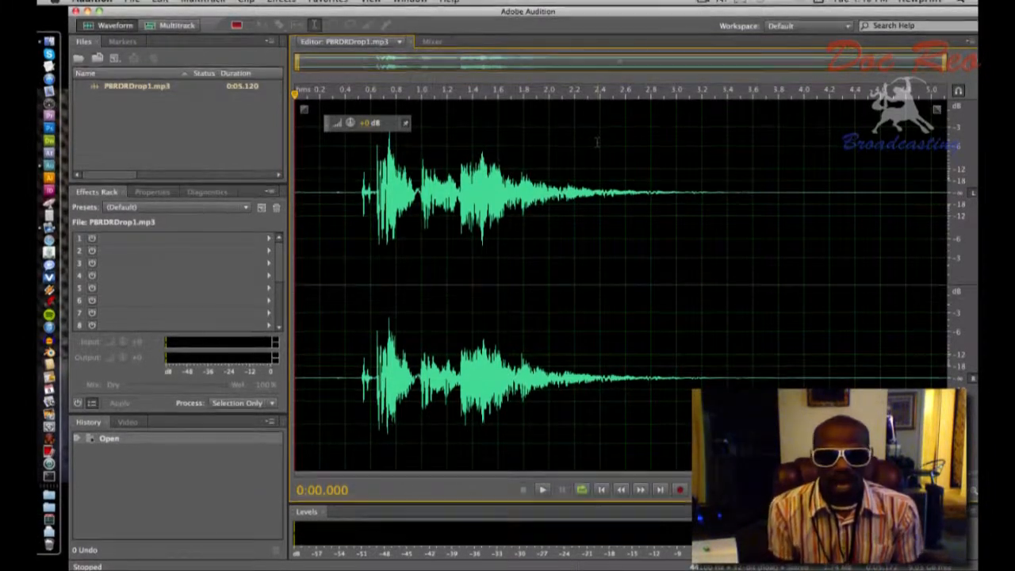
Create a new multitrack session named "Audition Tutorial DR1" with the default sample rate, bit depth and stereo master.
{"action": "key", "text": "super+n"}
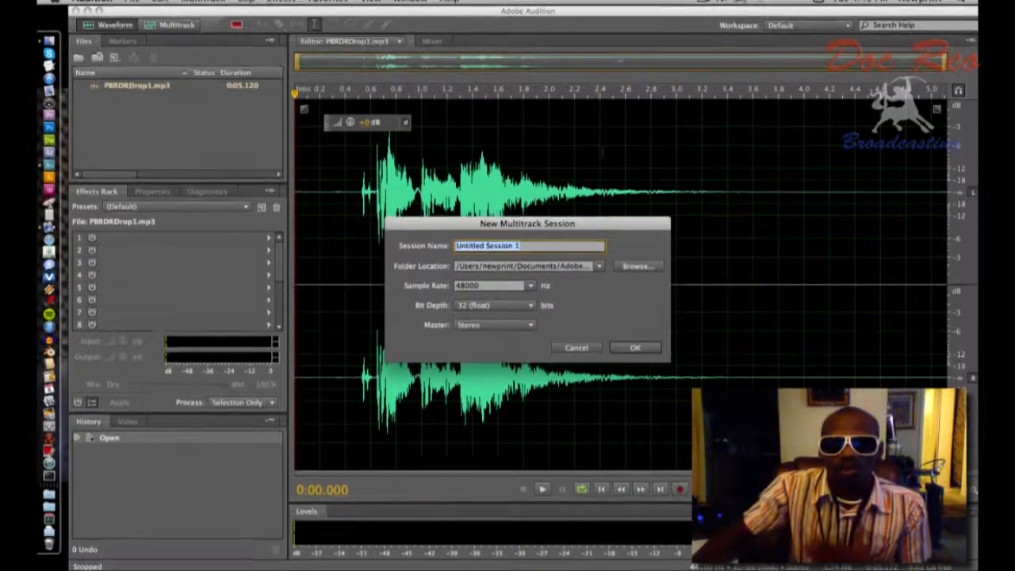
{"action": "left_click", "coordinate": [583, 348]}
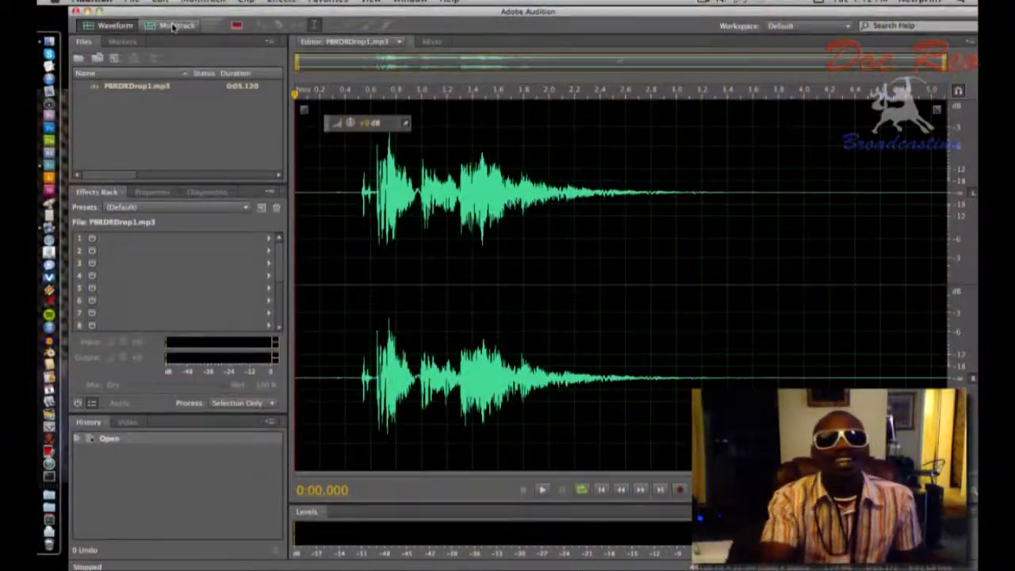
{"action": "left_click", "coordinate": [173, 26]}
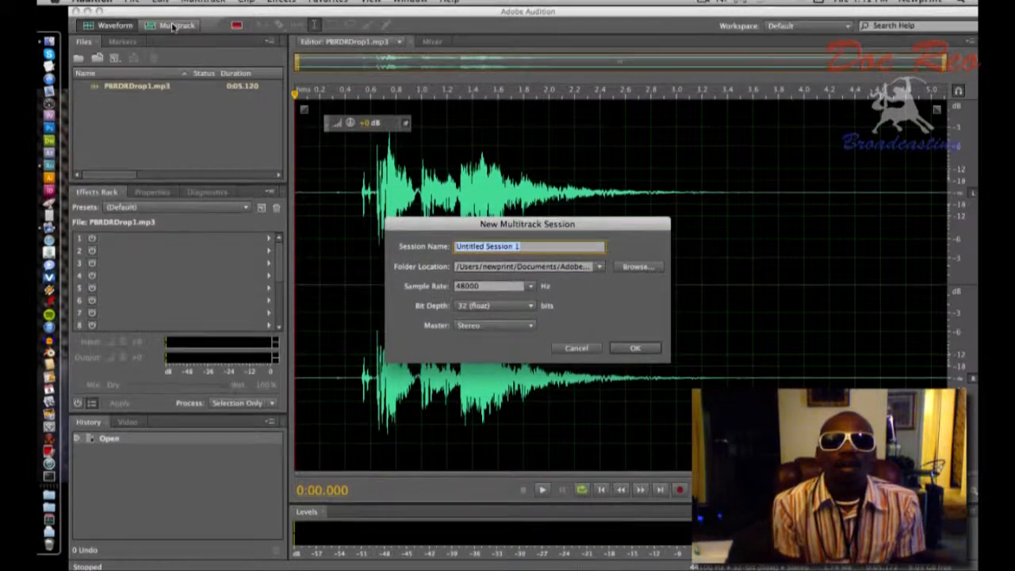
{"action": "type", "text": "Audition Tutorial DR1"}
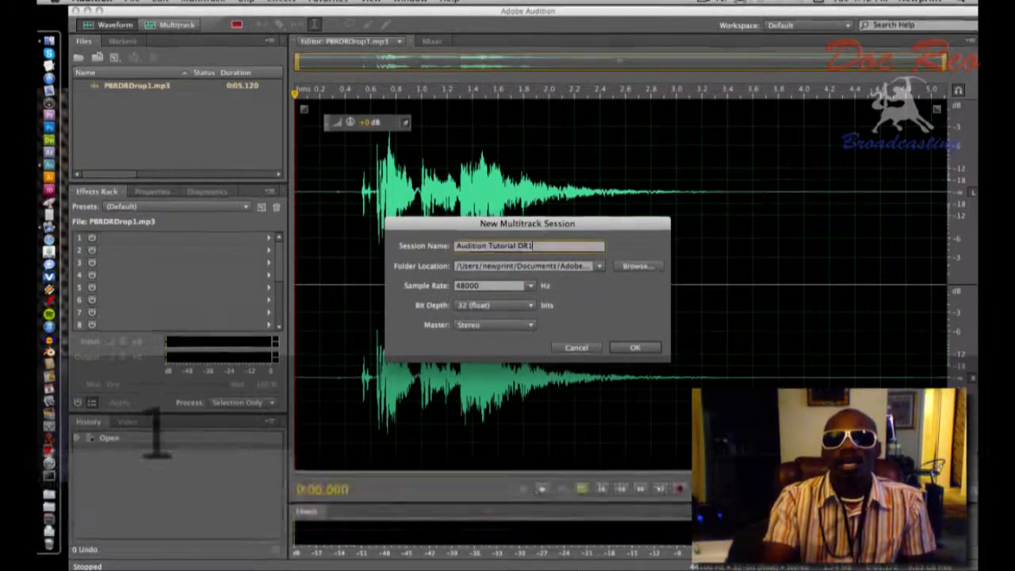
{"action": "key", "text": "Return"}
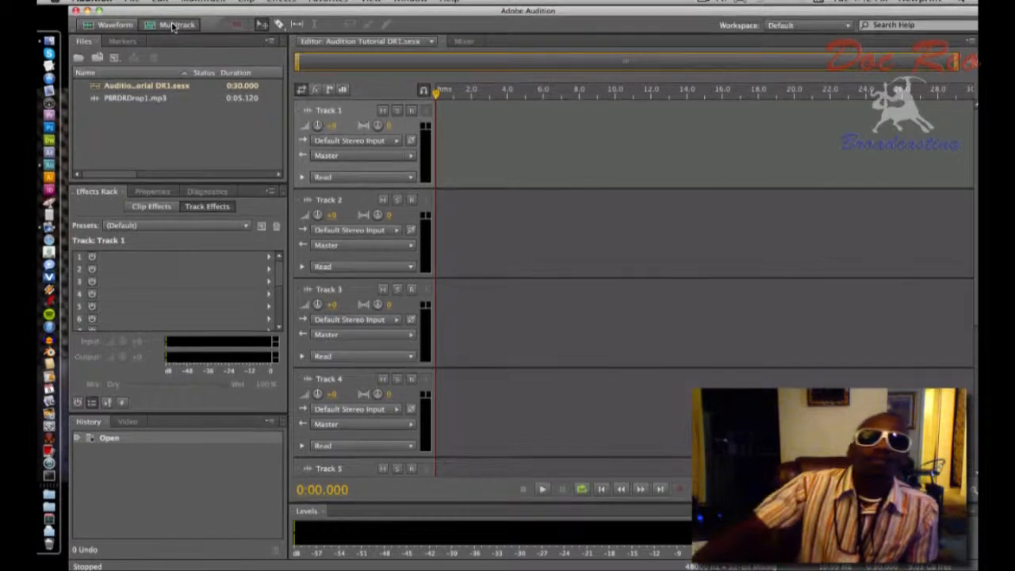
Delete Track 4, Track 5 and Track 6 from the multitrack session.
{"action": "scroll", "coordinate": [384, 156], "scroll_direction": "down", "scroll_amount": 5}
{"action": "scroll", "coordinate": [384, 157], "scroll_direction": "down", "scroll_amount": 3}
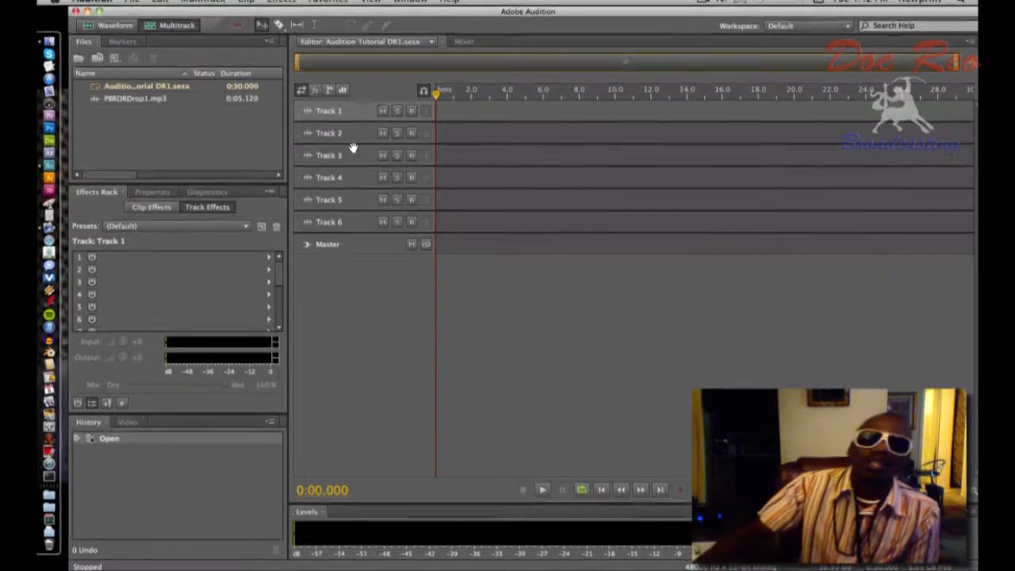
{"action": "left_click", "coordinate": [333, 177]}
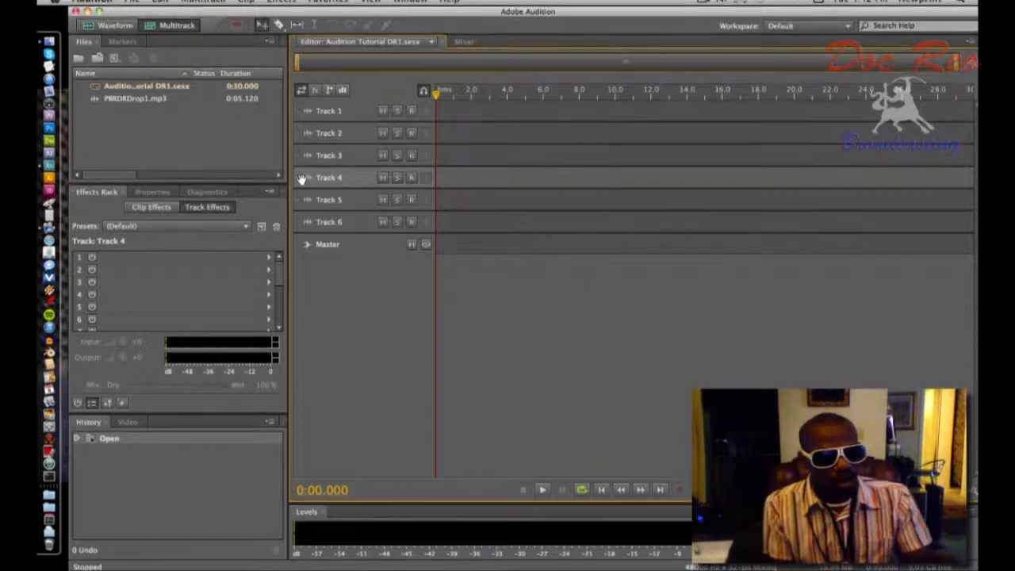
{"action": "key", "text": "alt"}
{"action": "key", "text": "super"}
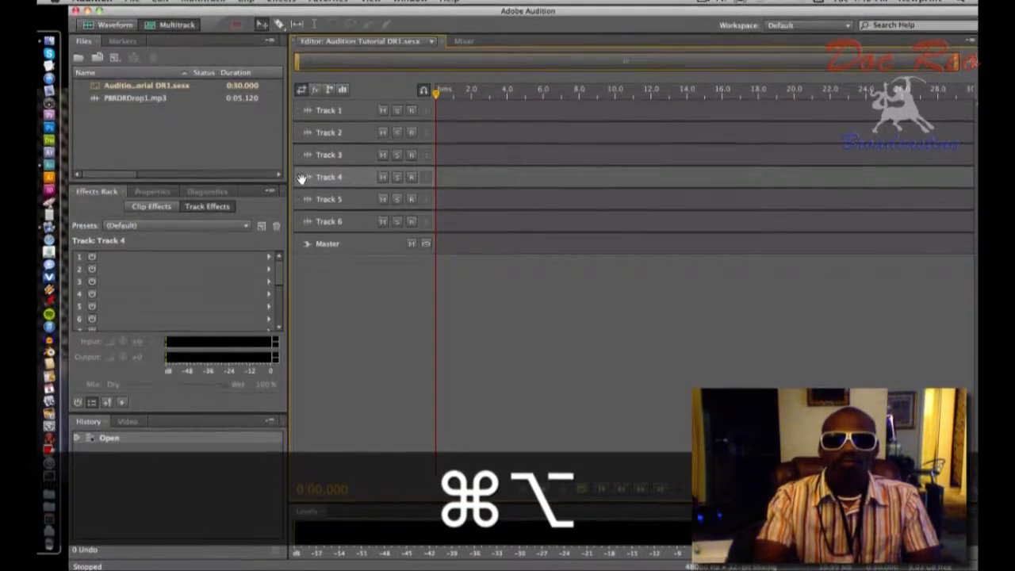
{"action": "key", "text": "super+alt+BackSpace"}
{"action": "key", "text": "super+alt+BackSpace"}
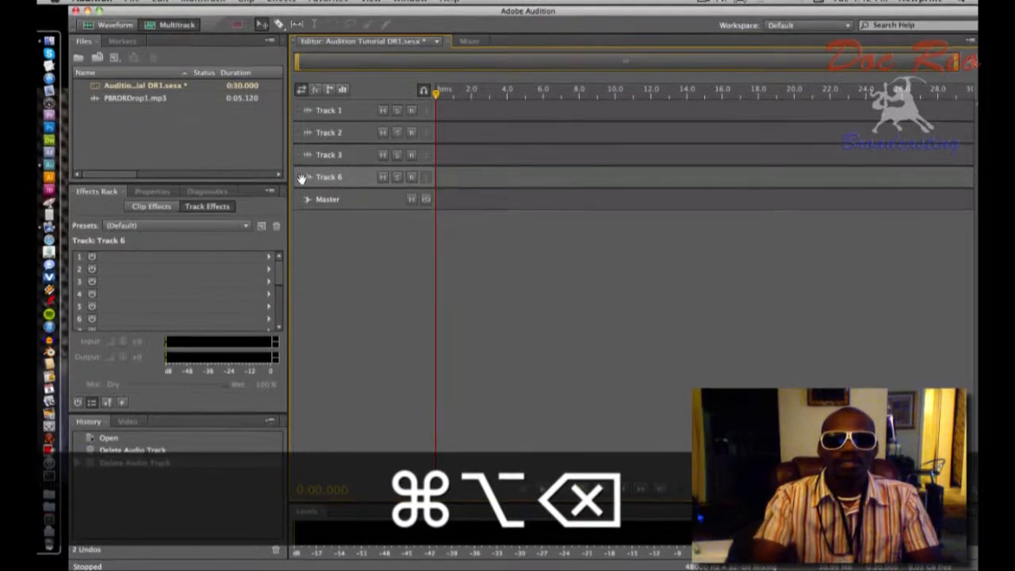
{"action": "key", "text": "super+alt+BackSpace"}
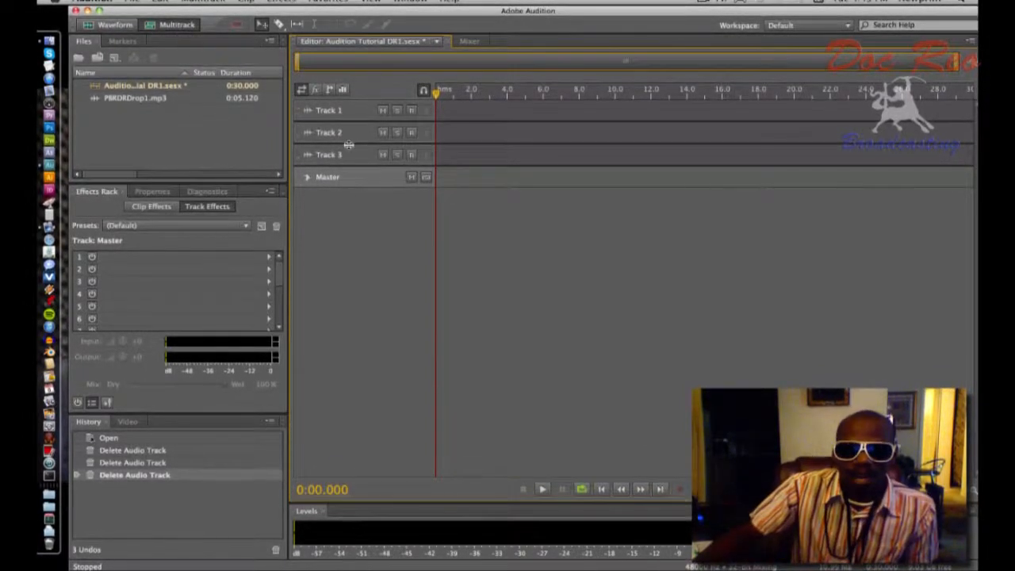
{"action": "scroll", "coordinate": [348, 147], "scroll_direction": "up", "scroll_amount": 2}
{"action": "scroll", "coordinate": [349, 151], "scroll_direction": "up", "scroll_amount": 4}
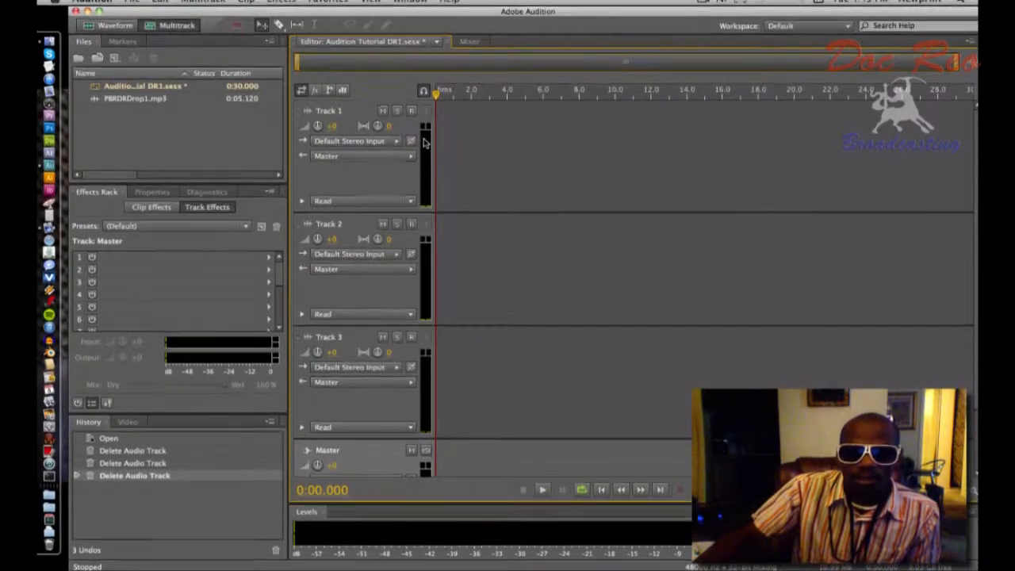
{"action": "scroll", "coordinate": [344, 191], "scroll_direction": "down", "scroll_amount": 3}
{"action": "scroll", "coordinate": [344, 191], "scroll_direction": "down", "scroll_amount": 2}
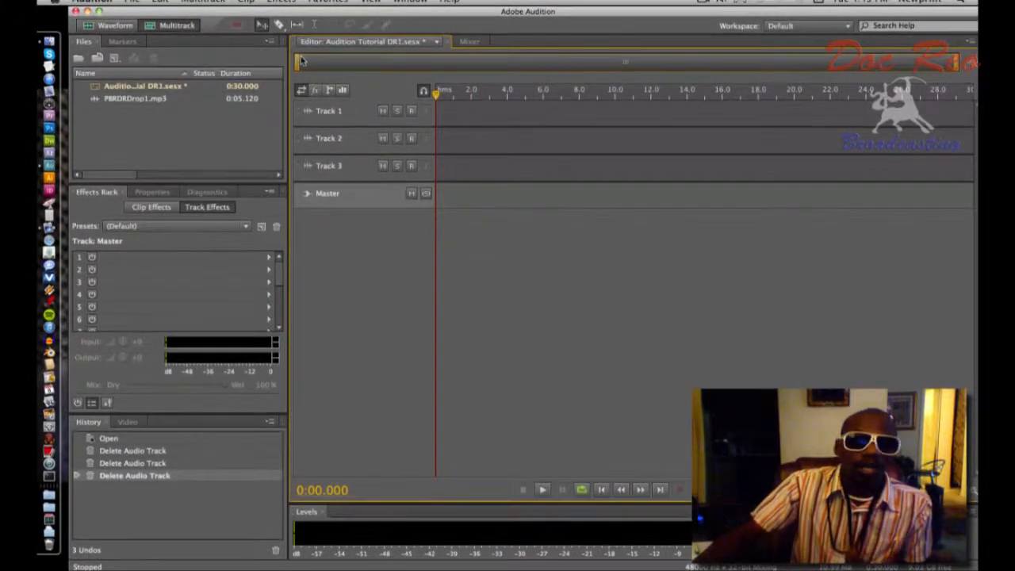
Place PBRDRDrop1.mp3 at the start of Track 1 in the multitrack session, accepting a copy conformed to the session's sample rate.
{"action": "left_click", "coordinate": [123, 26]}
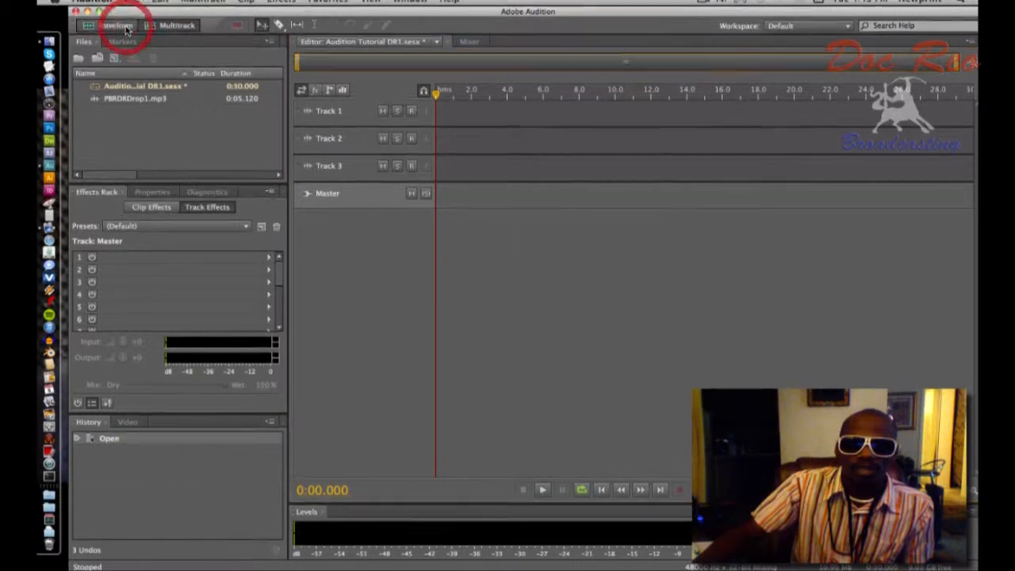
{"action": "left_click", "coordinate": [170, 24]}
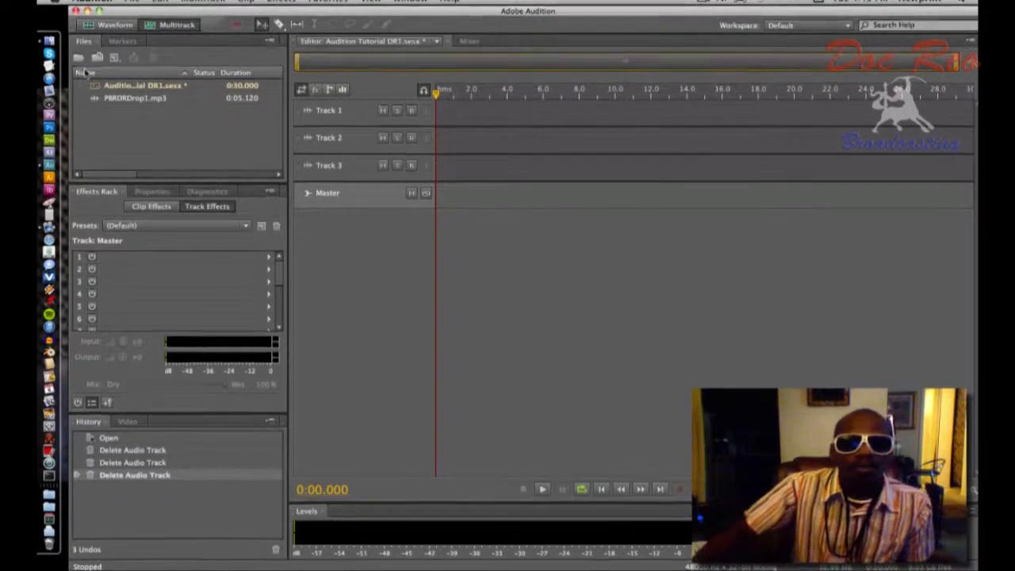
{"action": "left_click_drag", "start_coordinate": [103, 98], "coordinate": [428, 113]}
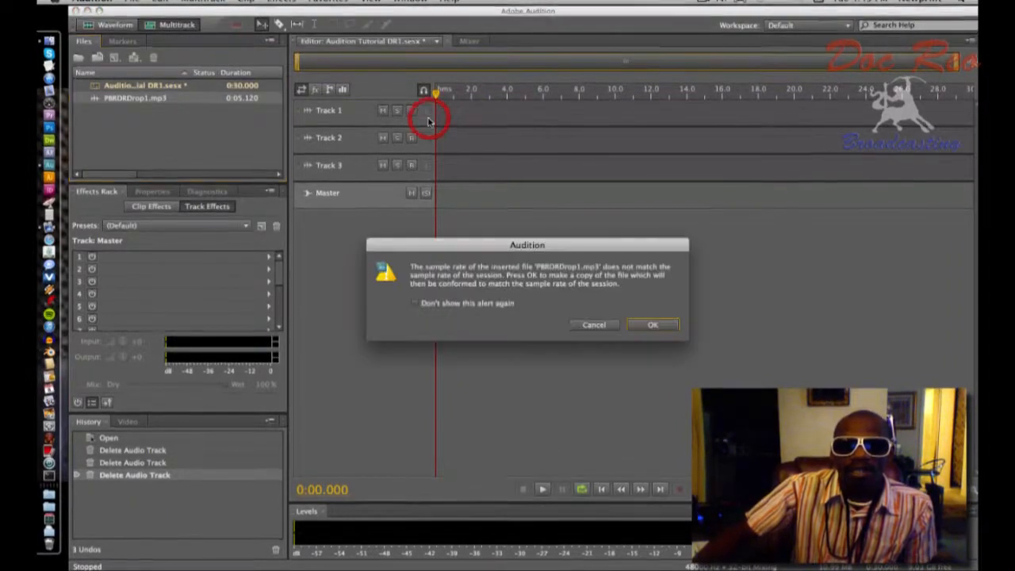
{"action": "left_click", "coordinate": [651, 324]}
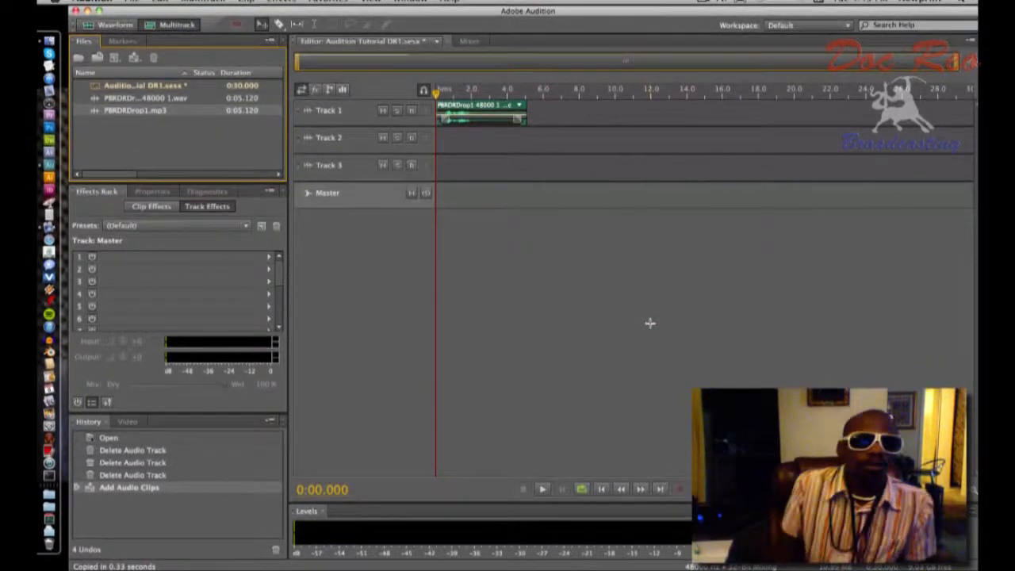
Add three mono audio tracks to the multitrack session.
{"action": "left_click", "coordinate": [202, 1]}
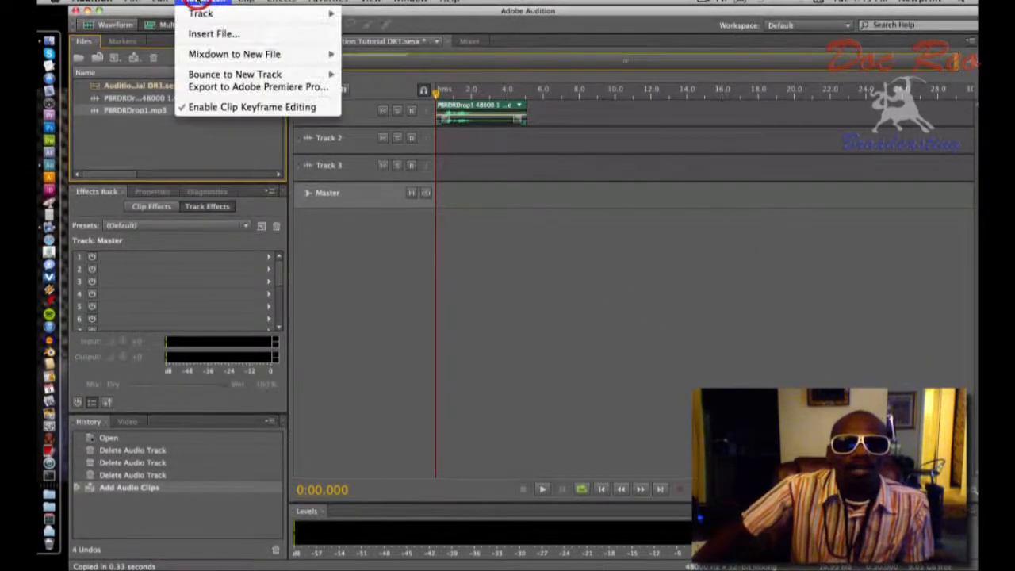
{"action": "mouse_move", "coordinate": [210, 14]}
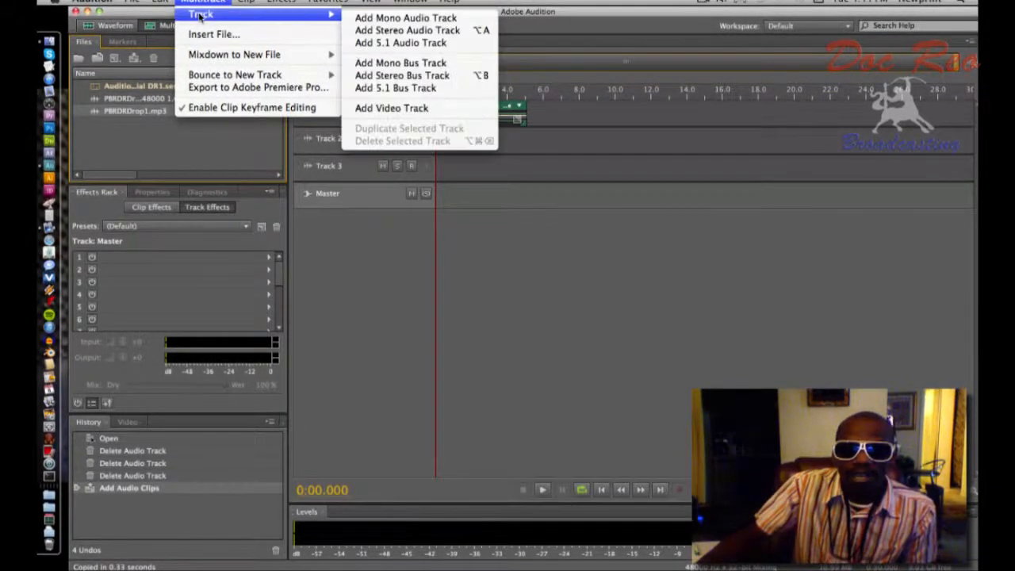
{"action": "left_click", "coordinate": [405, 17]}
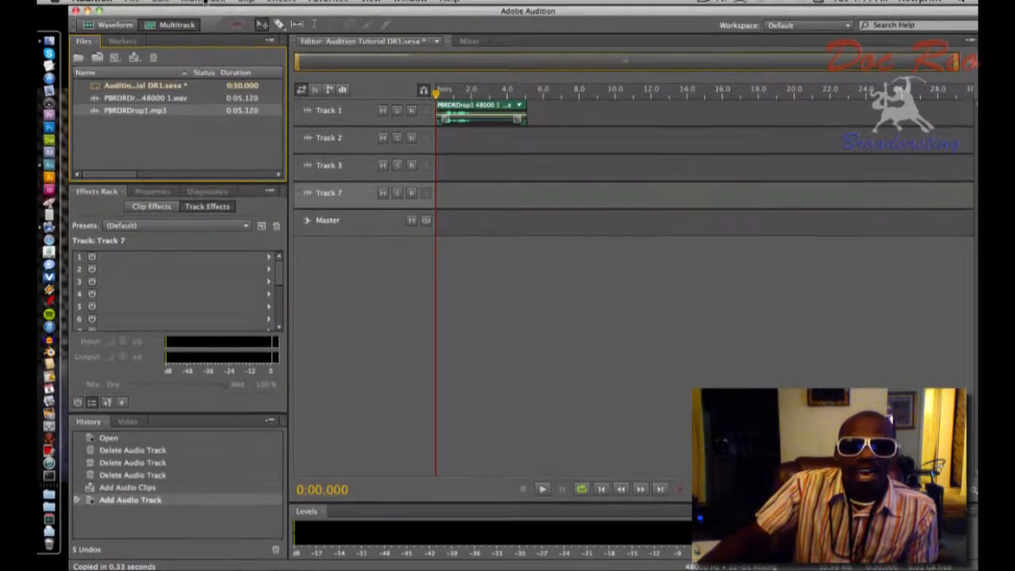
{"action": "left_click", "coordinate": [201, 2]}
{"action": "left_click", "coordinate": [214, 3]}
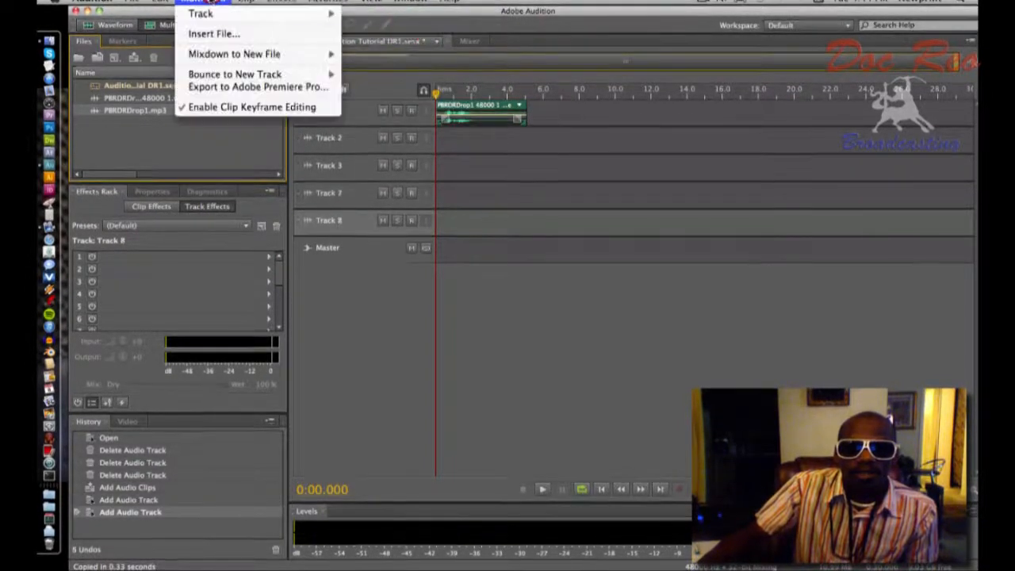
{"action": "left_click", "coordinate": [426, 17]}
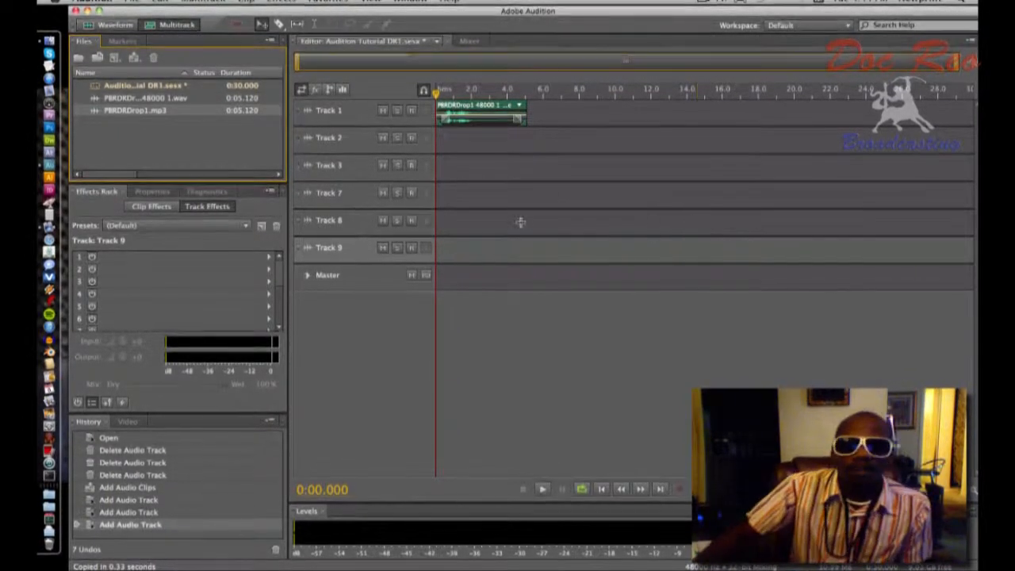
{"action": "scroll", "coordinate": [378, 236], "scroll_direction": "up", "scroll_amount": 3}
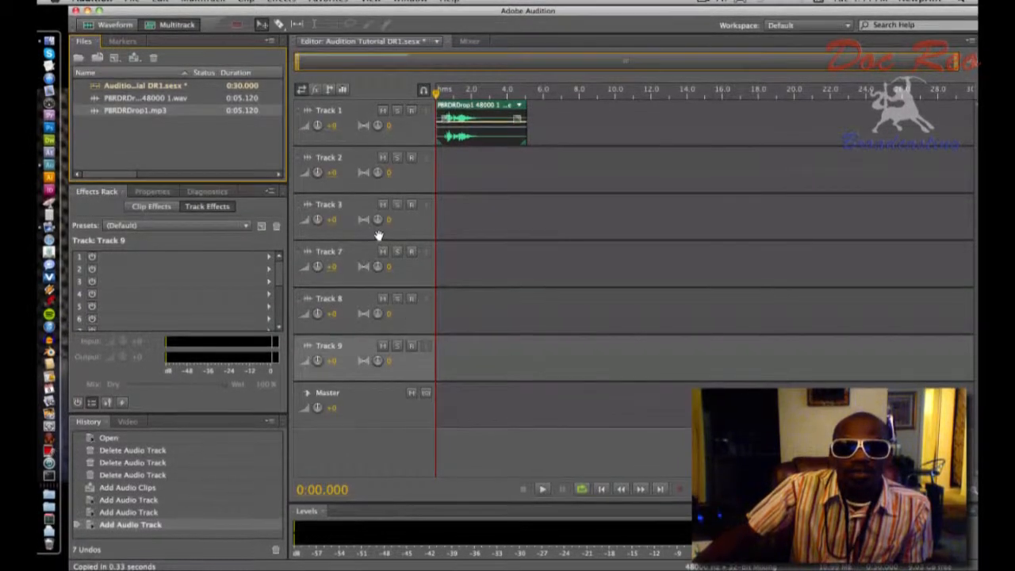
{"action": "scroll", "coordinate": [378, 235], "scroll_direction": "up", "scroll_amount": 3}
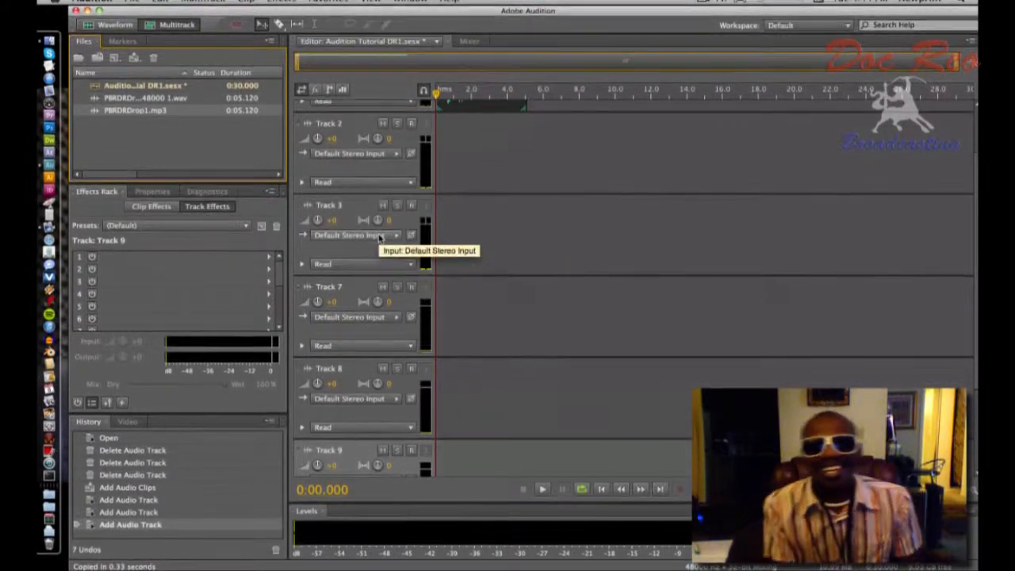